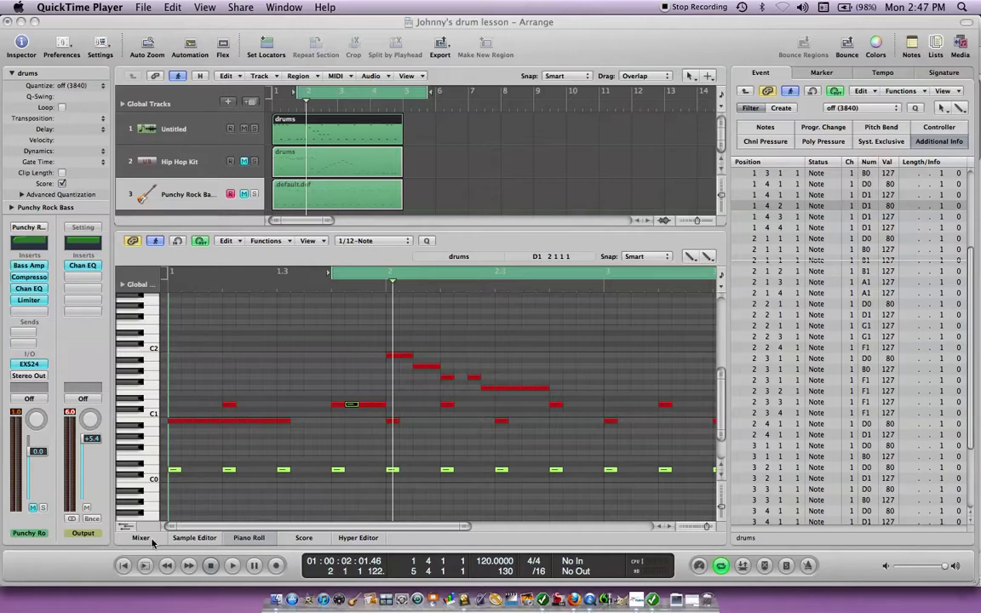
Show the drums region as drum notation in the Score editor
{"action": "left_click", "coordinate": [301, 539]}
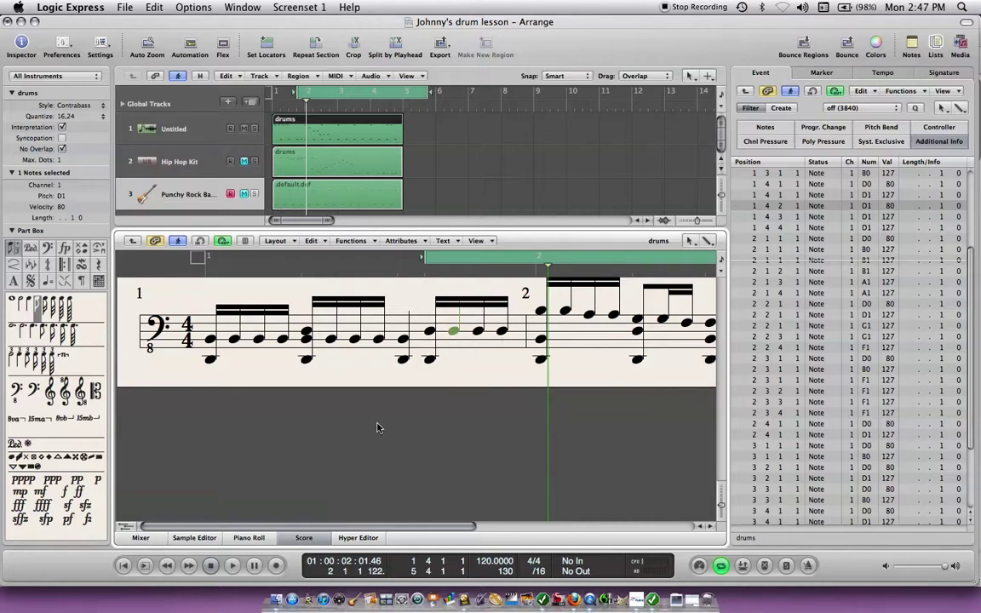
Switch the drums region back to the Piano Roll note-bar view
{"action": "left_click", "coordinate": [246, 543]}
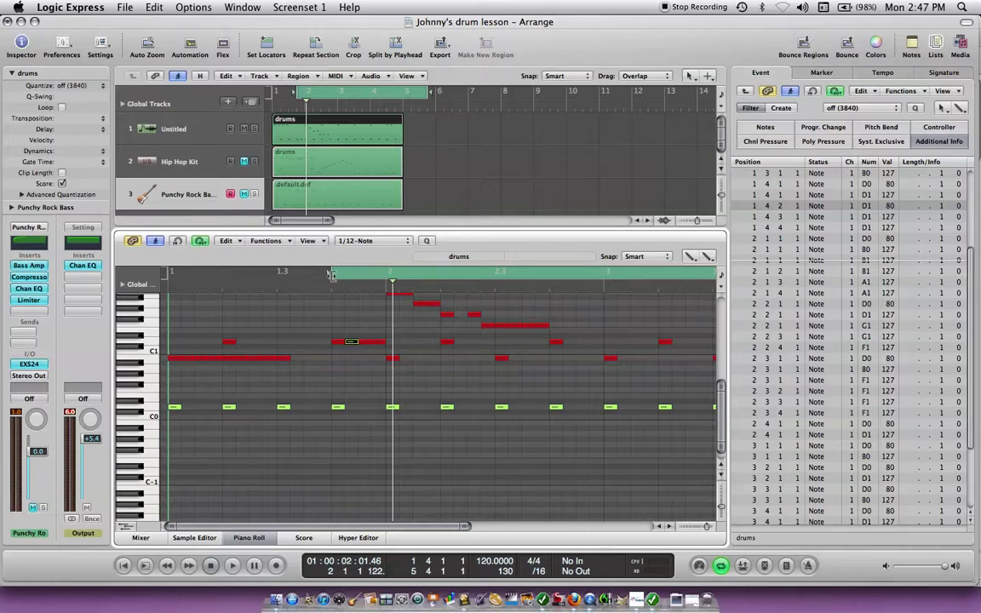
Extend the cycle range to start at bar 1 and play the drum pattern from the beginning
{"action": "left_click_drag", "start_coordinate": [331, 273], "coordinate": [165, 270]}
{"action": "left_click_drag", "start_coordinate": [319, 528], "coordinate": [290, 526]}
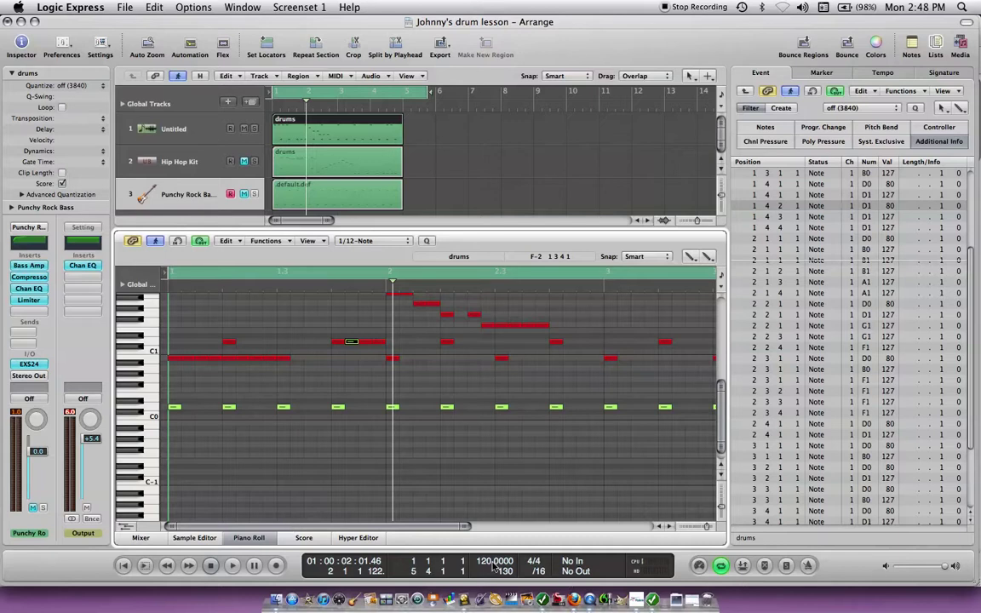
{"action": "left_click", "coordinate": [124, 565]}
{"action": "key", "text": "space"}
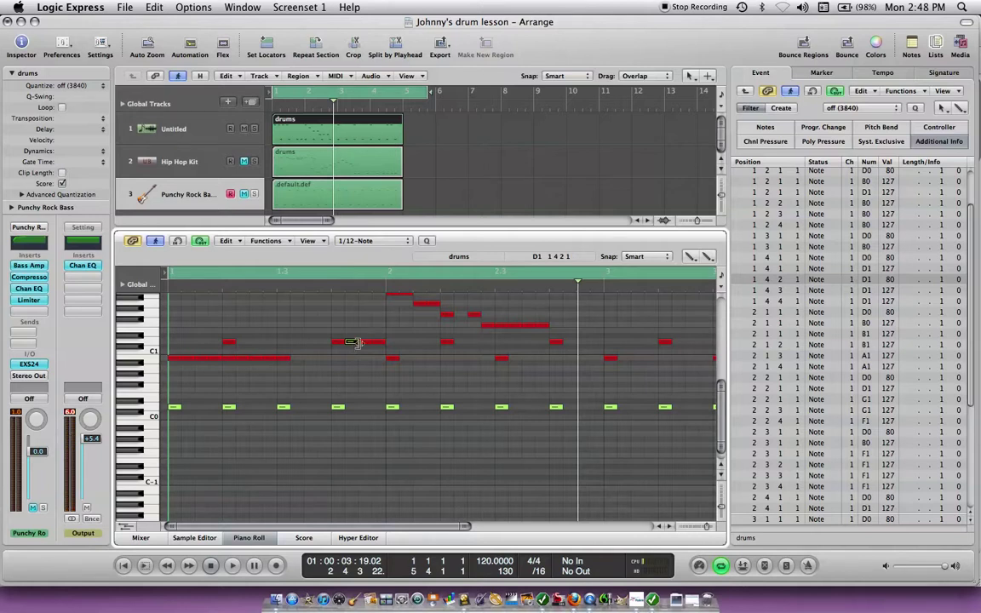
Raise the D1 snare note at 1 4 2 1 from velocity 80 to 125 using the Velocity Tool
{"action": "left_click", "coordinate": [692, 258]}
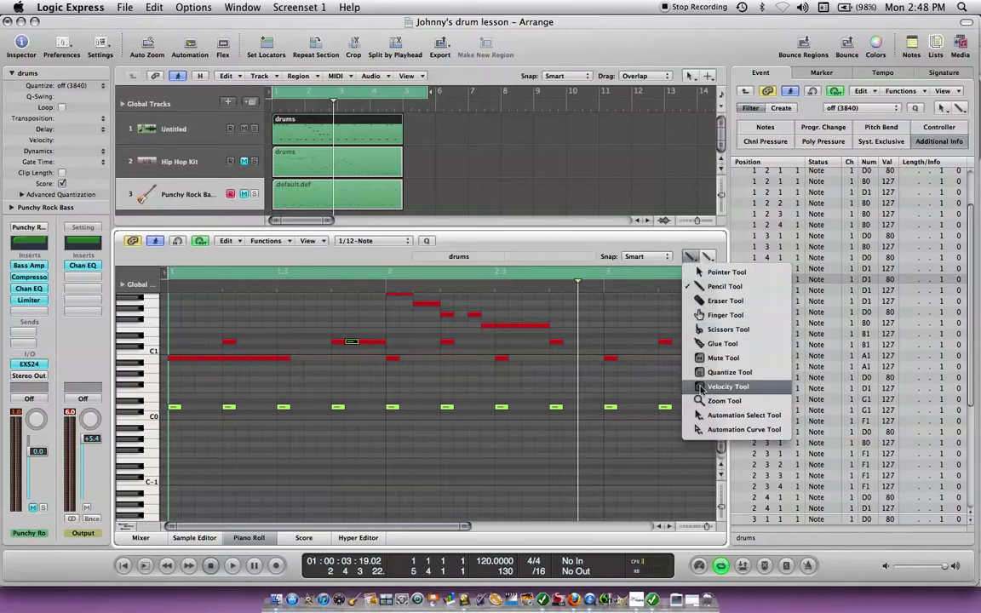
{"action": "left_click", "coordinate": [701, 388]}
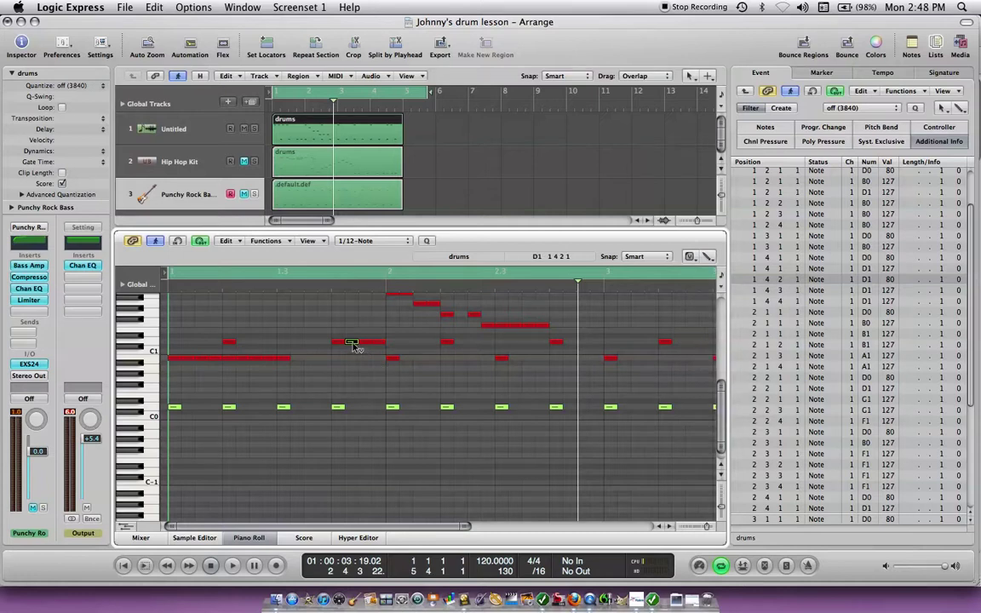
{"action": "left_click_drag", "start_coordinate": [351, 343], "coordinate": [361, 293]}
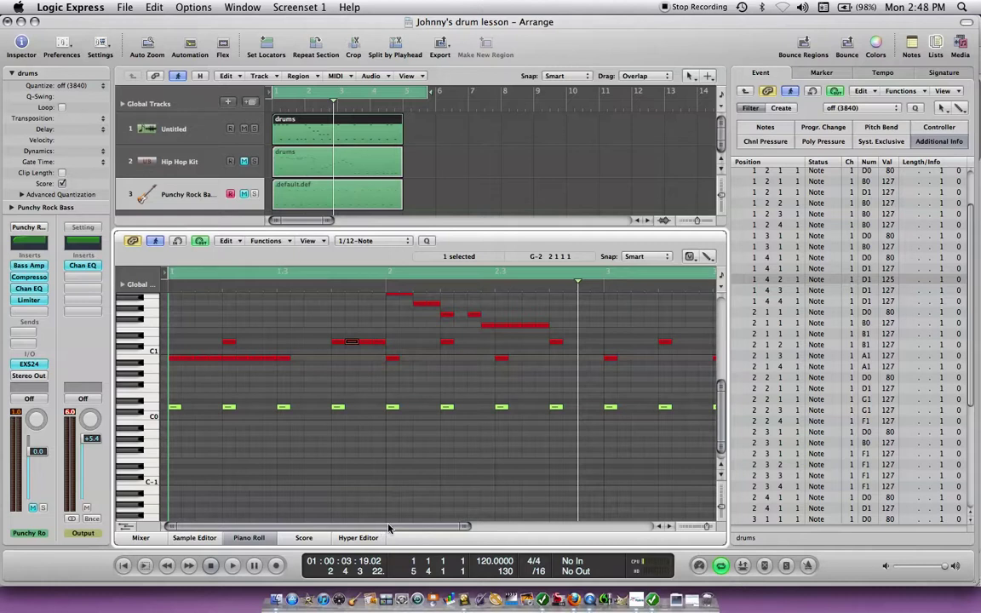
Shrink the cycle range to the last beat of bar 1, ending at bar 2 around the snare notes
{"action": "left_click_drag", "start_coordinate": [389, 529], "coordinate": [567, 529]}
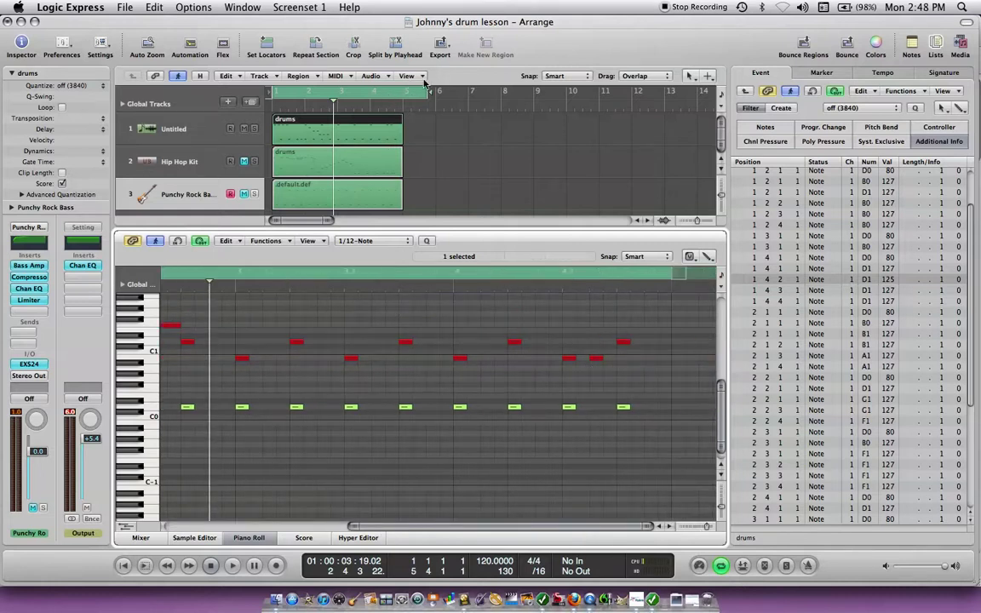
{"action": "left_click_drag", "start_coordinate": [428, 91], "coordinate": [336, 94]}
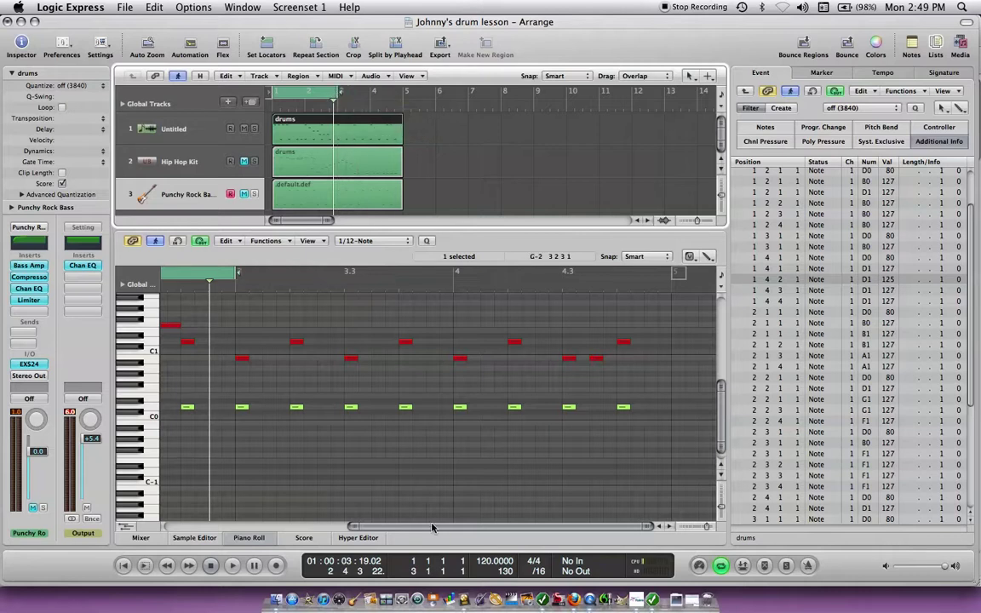
{"action": "left_click_drag", "start_coordinate": [431, 530], "coordinate": [235, 516]}
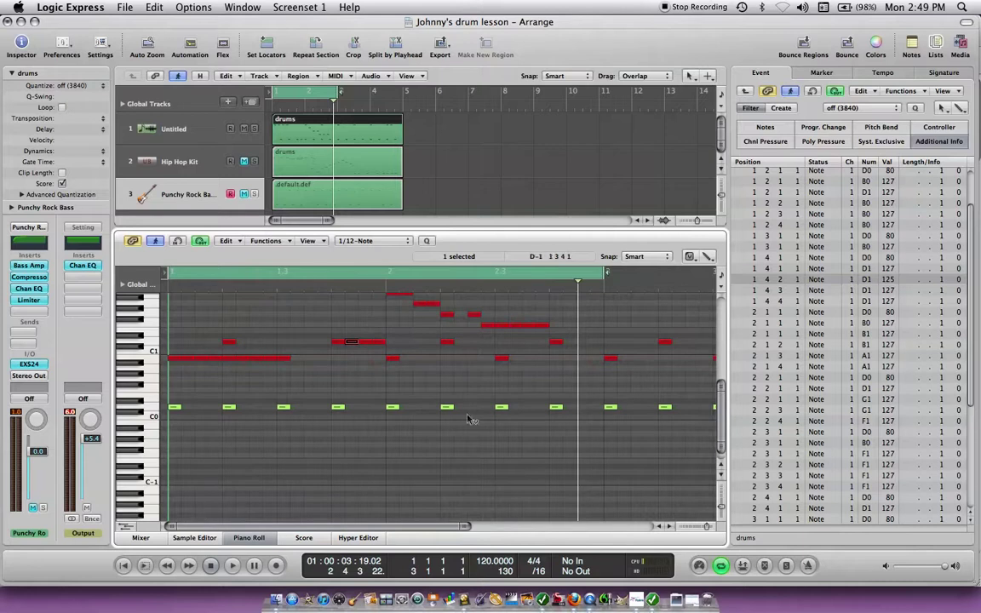
{"action": "left_click_drag", "start_coordinate": [604, 272], "coordinate": [389, 272]}
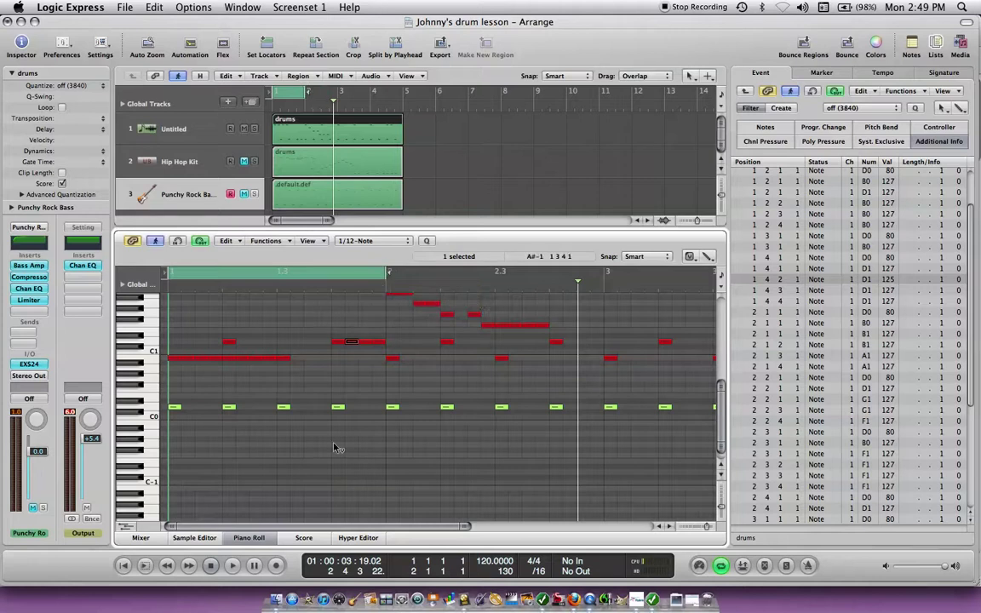
{"action": "left_click_drag", "start_coordinate": [171, 273], "coordinate": [331, 273]}
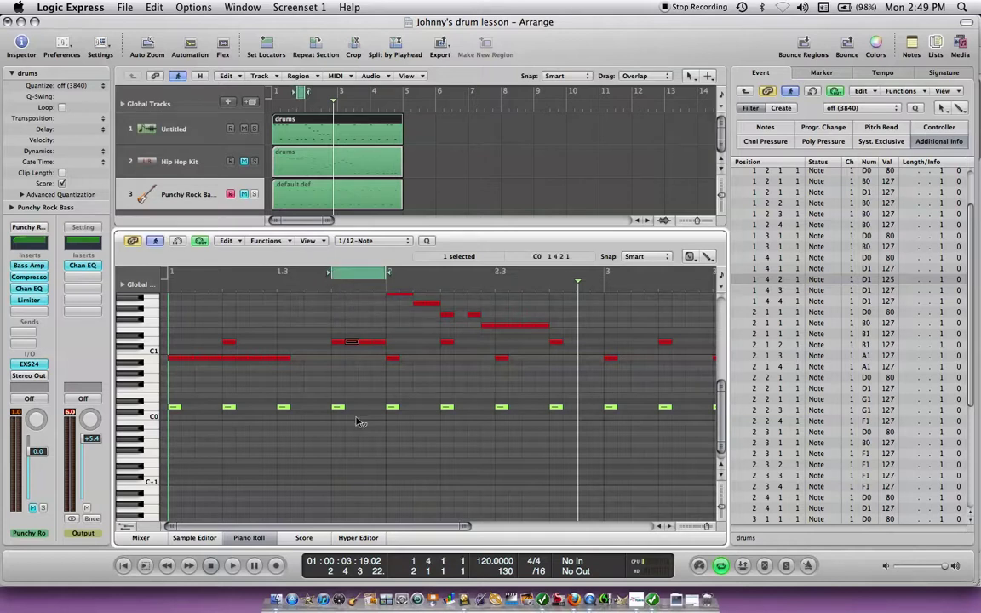
Play the looped cycle section and preview the edited snare note
{"action": "key", "text": "space"}
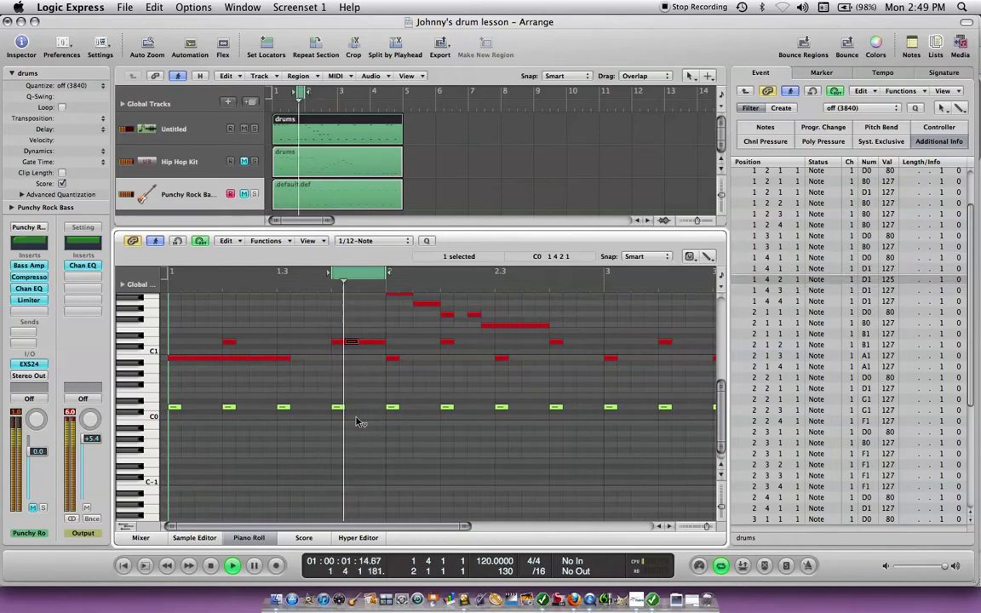
{"action": "key", "text": "space"}
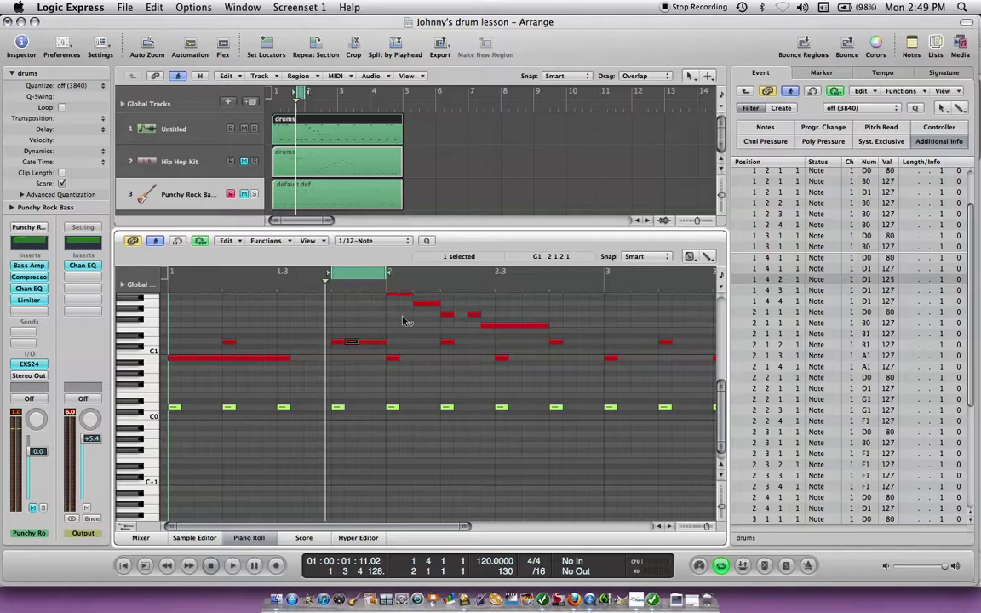
{"action": "left_click", "coordinate": [353, 346]}
Delete the D1 snare note at 1 4 2 1 with the Pointer Tool
{"action": "left_click", "coordinate": [691, 258]}
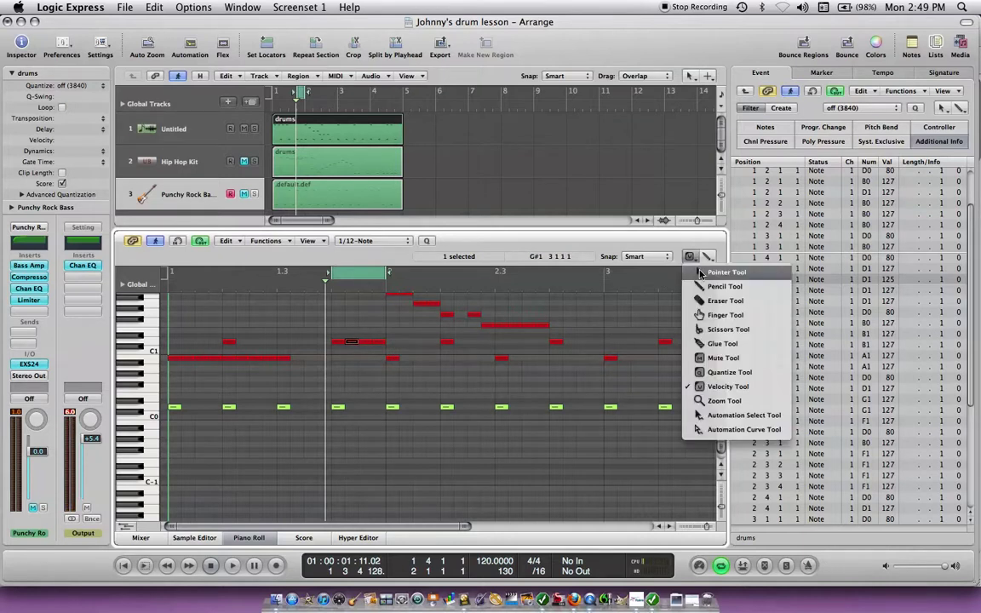
{"action": "left_click", "coordinate": [714, 271]}
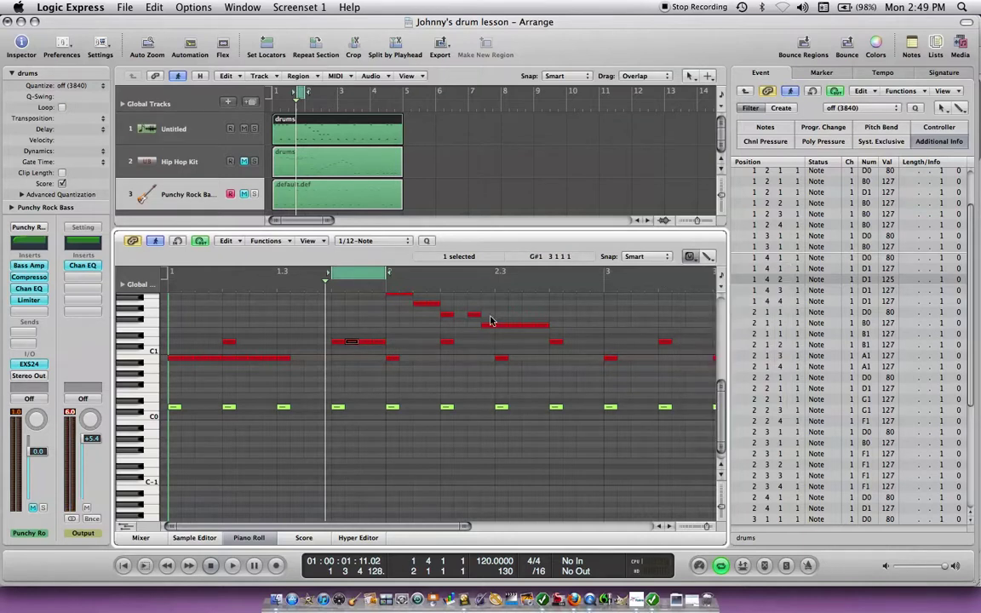
{"action": "left_click", "coordinate": [352, 343]}
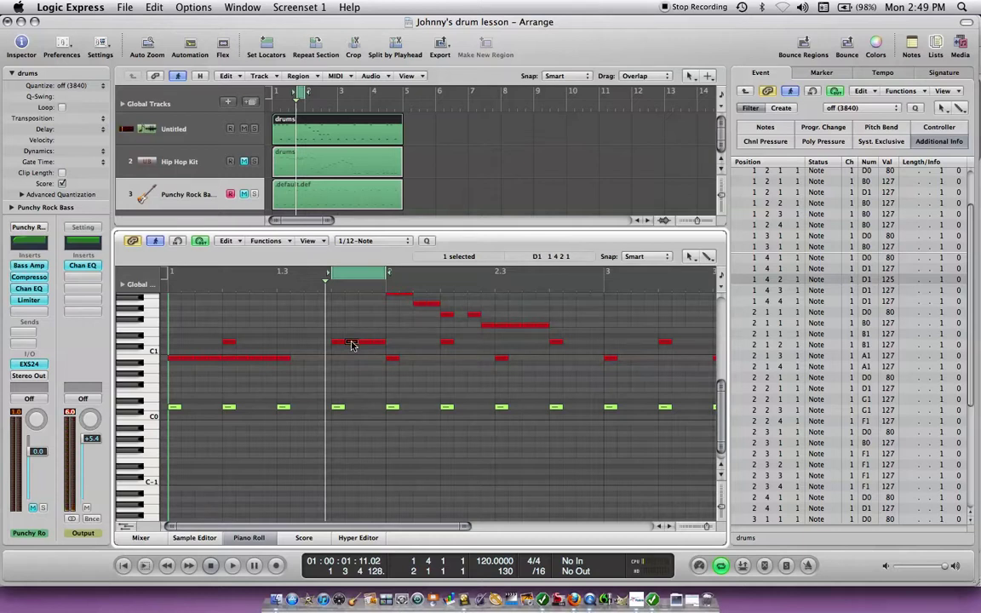
{"action": "key", "text": "Delete"}
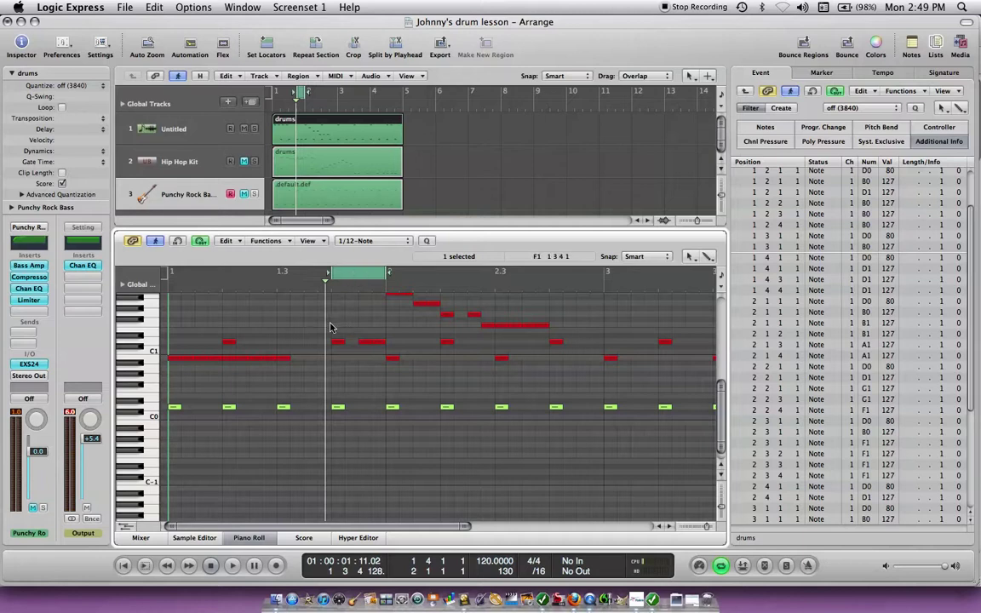
Quantize the three D1 snare notes in beat 4 to 1/12-Note triplets and play them back
{"action": "left_click_drag", "start_coordinate": [332, 331], "coordinate": [387, 361]}
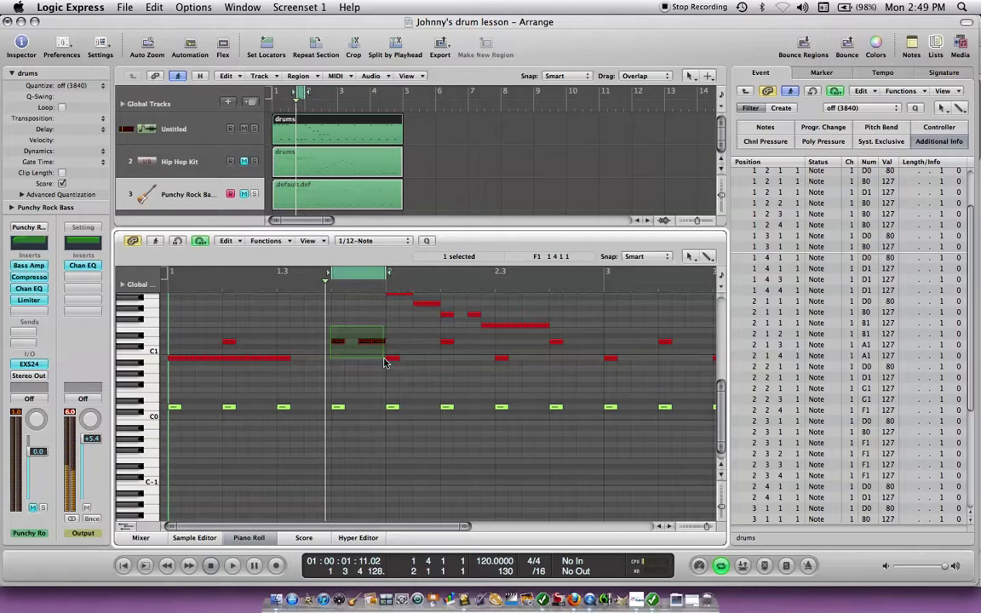
{"action": "left_click", "coordinate": [409, 242]}
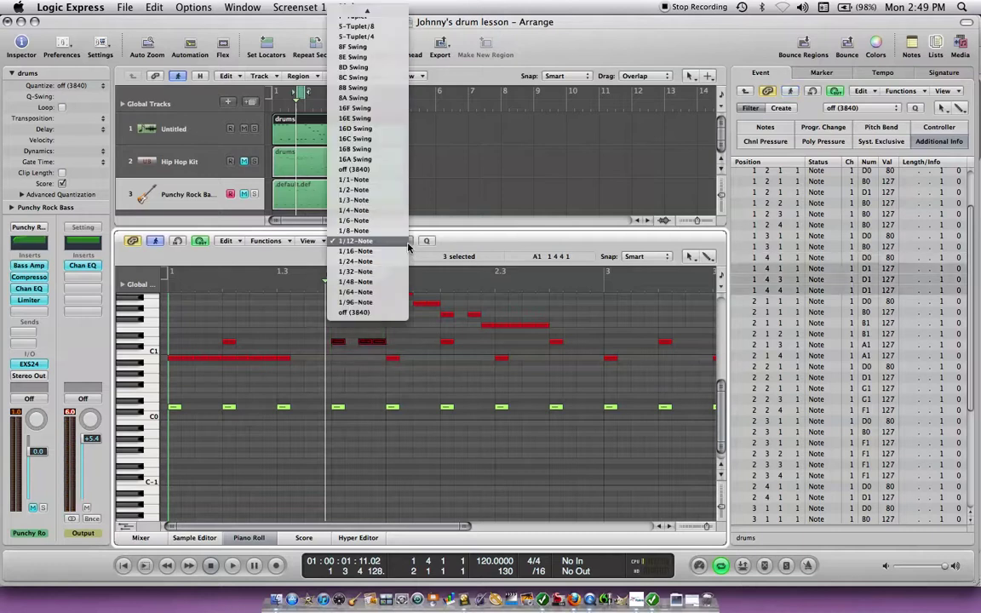
{"action": "left_click", "coordinate": [358, 242]}
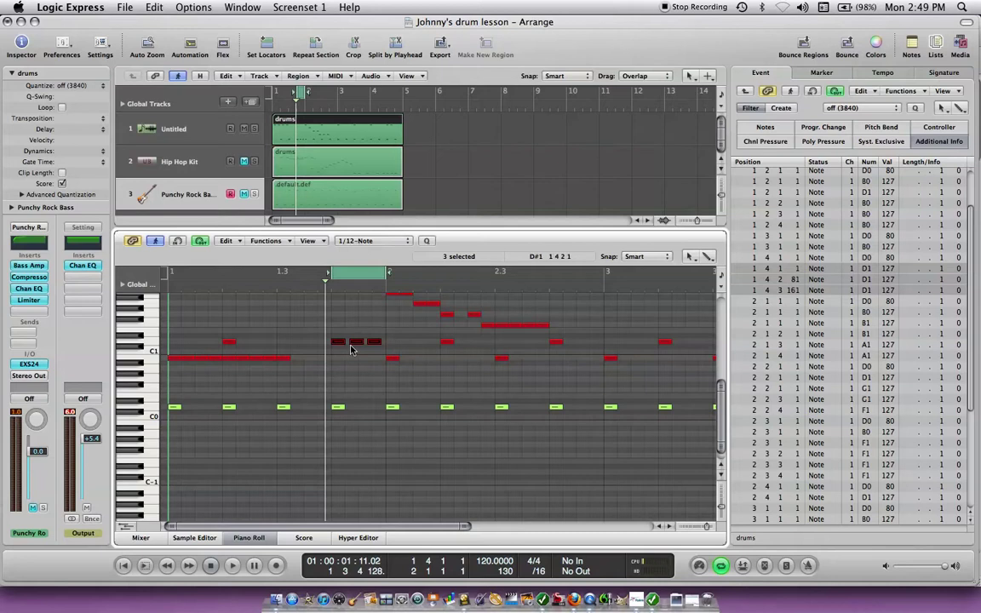
{"action": "key", "text": "space"}
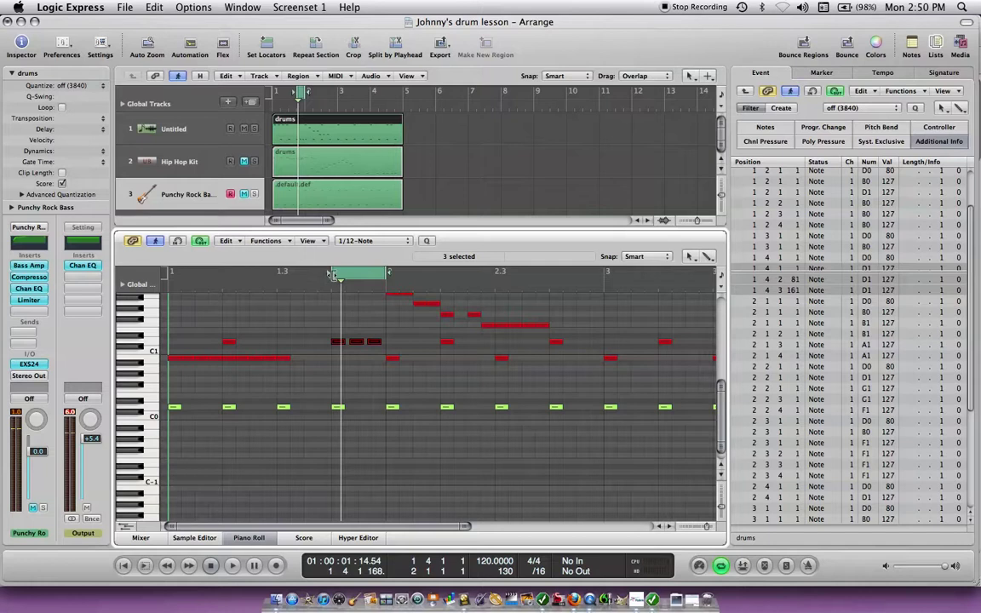
Extend the cycle start back to bar 1 and play the loop
{"action": "left_click_drag", "start_coordinate": [332, 273], "coordinate": [172, 279]}
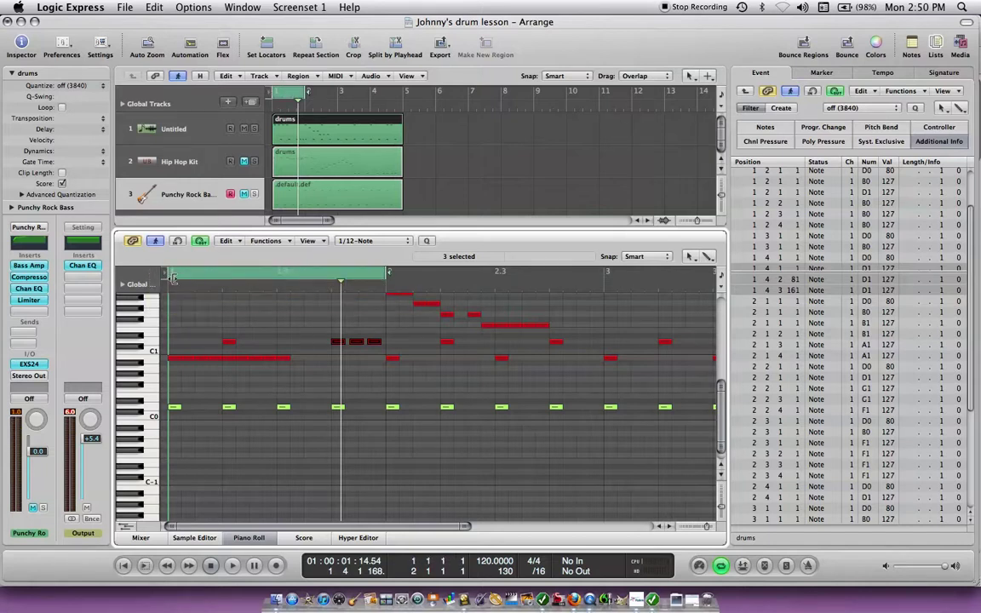
{"action": "key", "text": "space"}
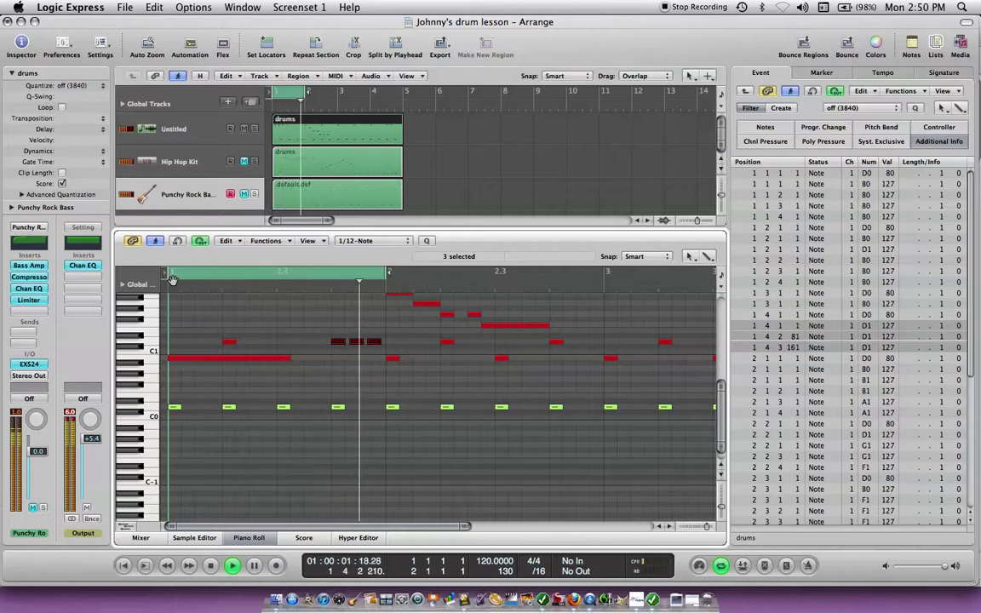
{"action": "key", "text": "space"}
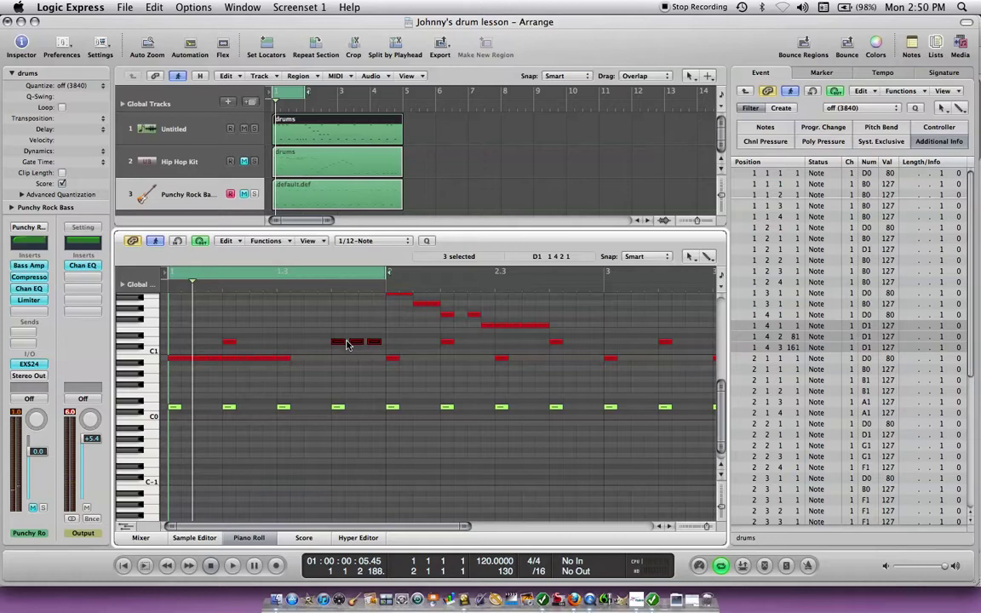
Audition 1/24-Note and 1/32-Note quantize on the snare notes, then return them to 1/12-Note
{"action": "left_click", "coordinate": [408, 243]}
{"action": "left_click", "coordinate": [375, 260]}
{"action": "key", "text": "space"}
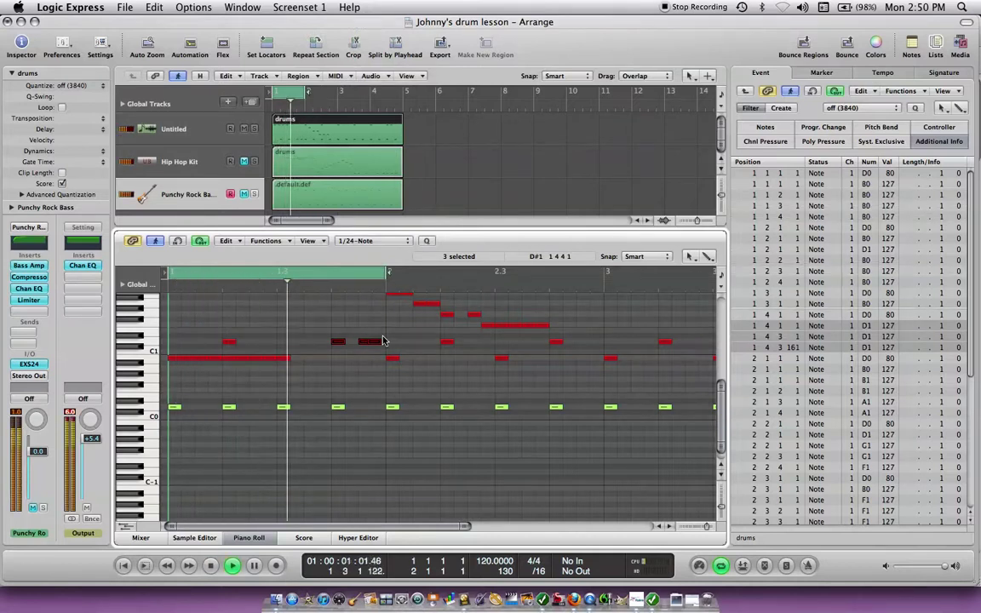
{"action": "left_click", "coordinate": [409, 242]}
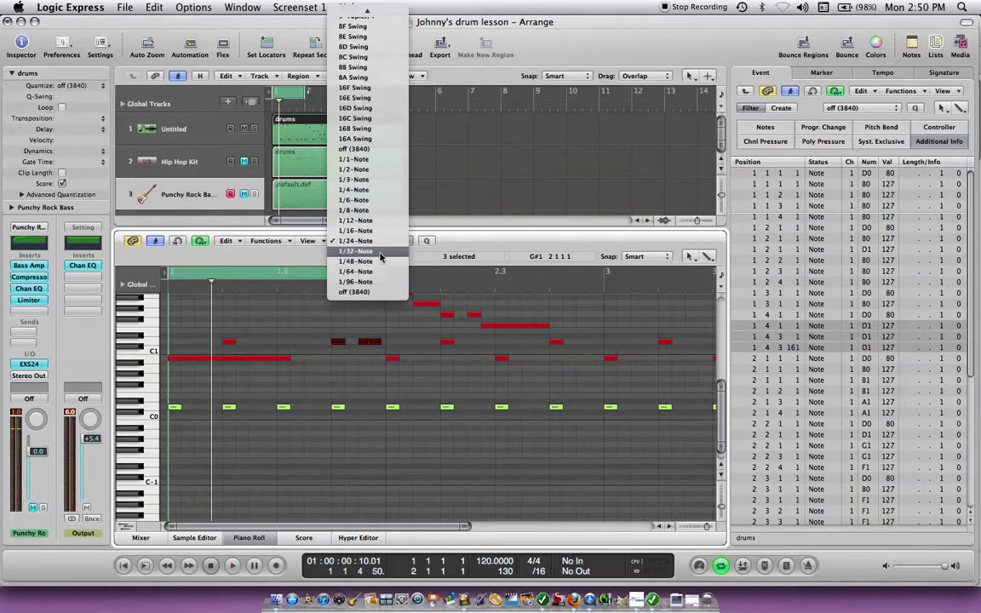
{"action": "left_click", "coordinate": [380, 255]}
{"action": "key", "text": "space"}
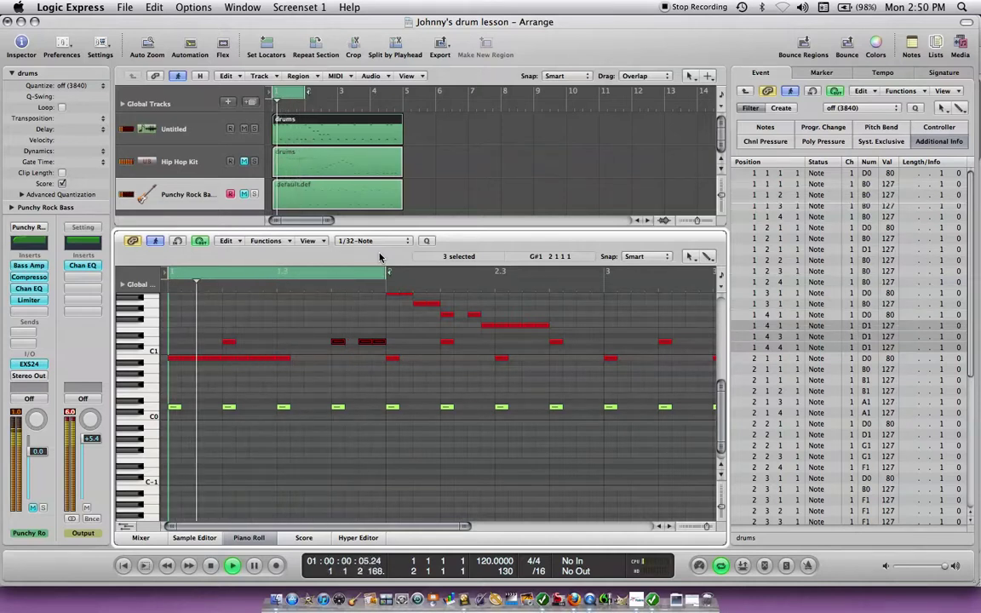
{"action": "key", "text": "space"}
{"action": "left_click", "coordinate": [412, 241]}
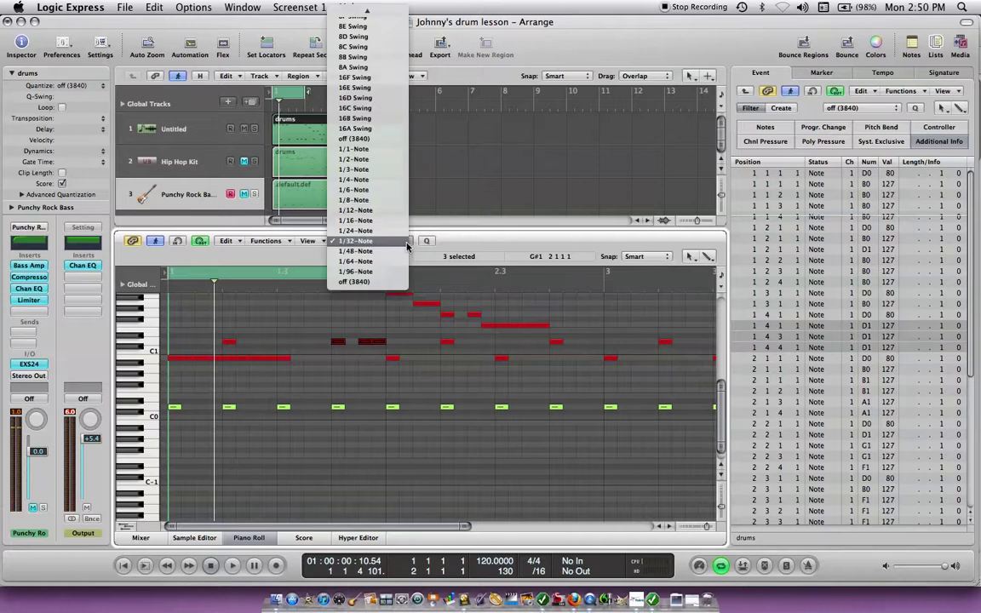
{"action": "left_click", "coordinate": [364, 211]}
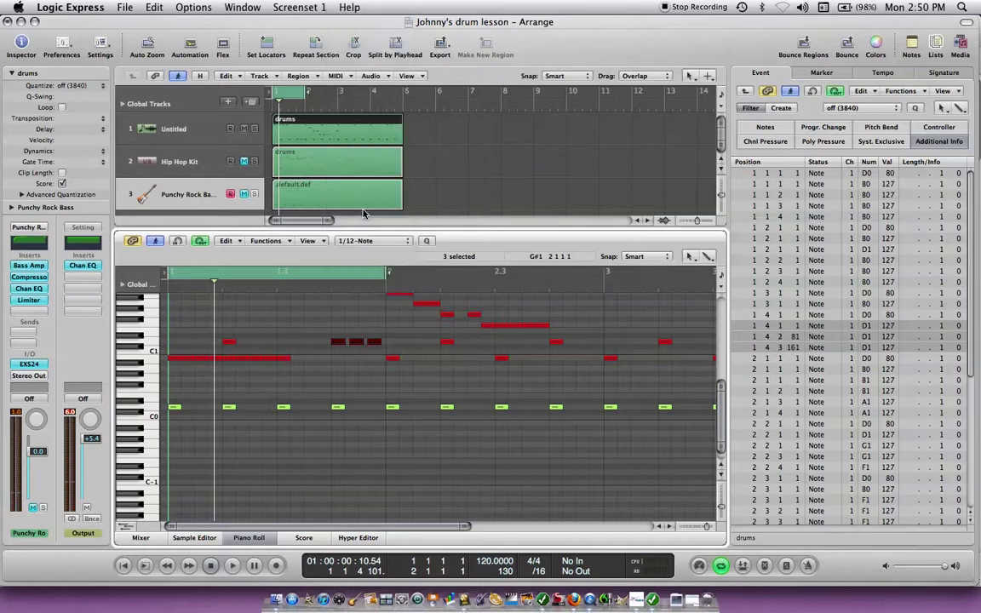